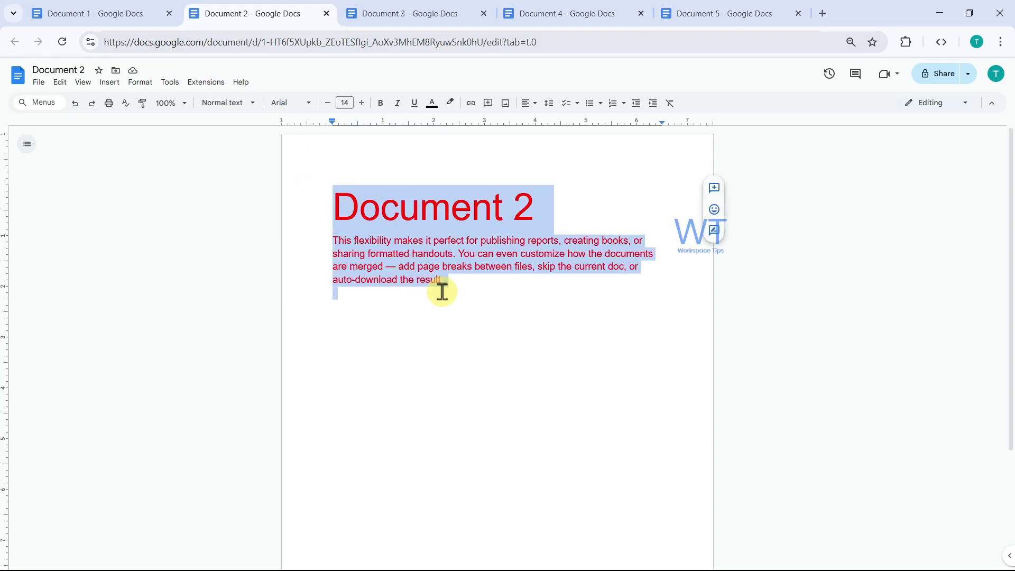
Paste the Document 2 heading and paragraph below the text in Document 1
left_click(130, 16)
left_click(375, 333)
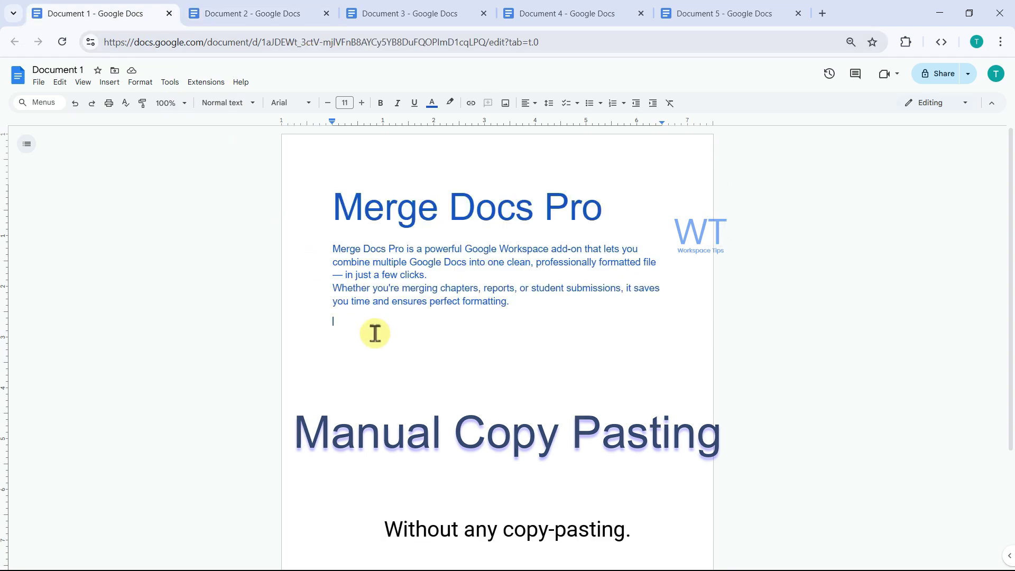
type("Document 2 This flexibility makes it perfect for publishing reports, creating books, or sharing formatted handouts. You can even customize how the documents are merged — add page breaks between files, skip the current doc, or auto-download the result.")
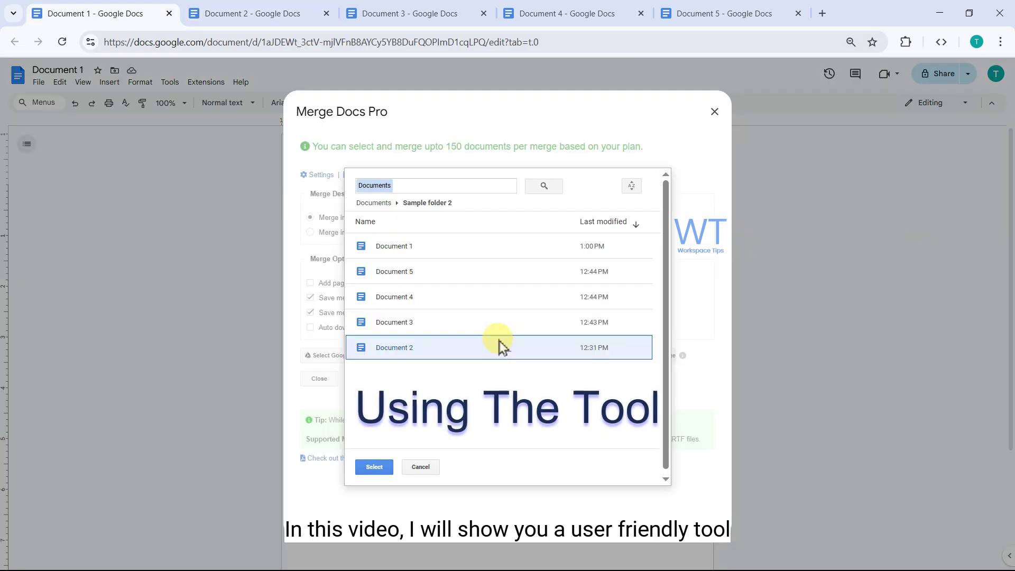
Merge Documents 3, 4 and 5 into Document 1 with Merge Docs Pro
left_click(498, 324, "ctrl")
left_click(498, 300, "ctrl")
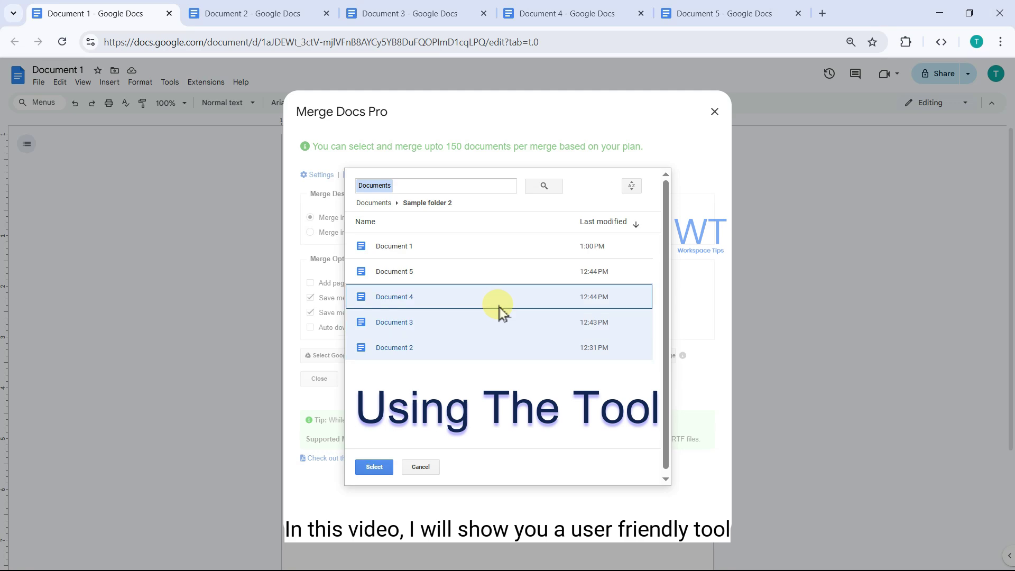
left_click(498, 277, "ctrl")
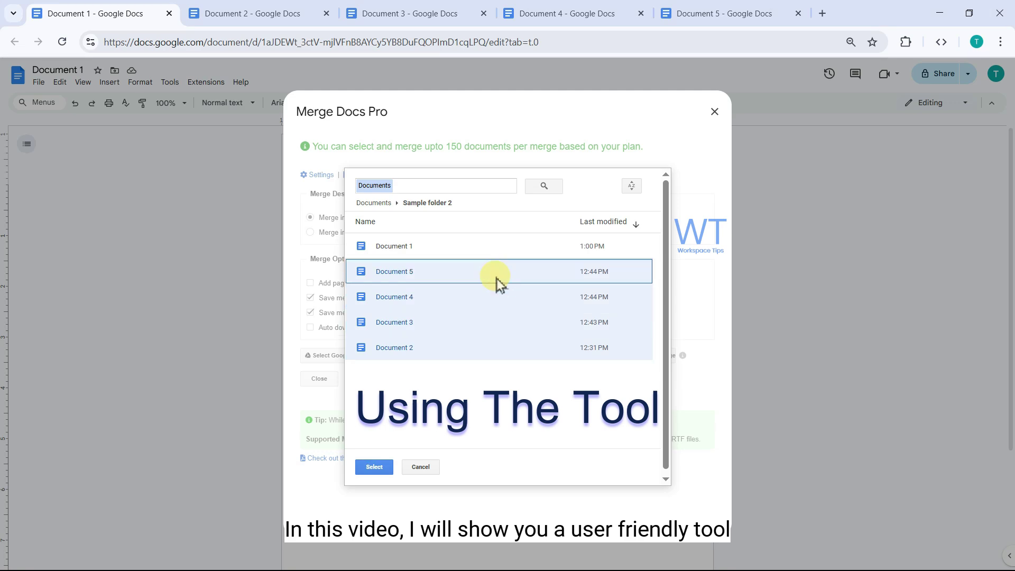
left_click(381, 468)
left_click(713, 114)
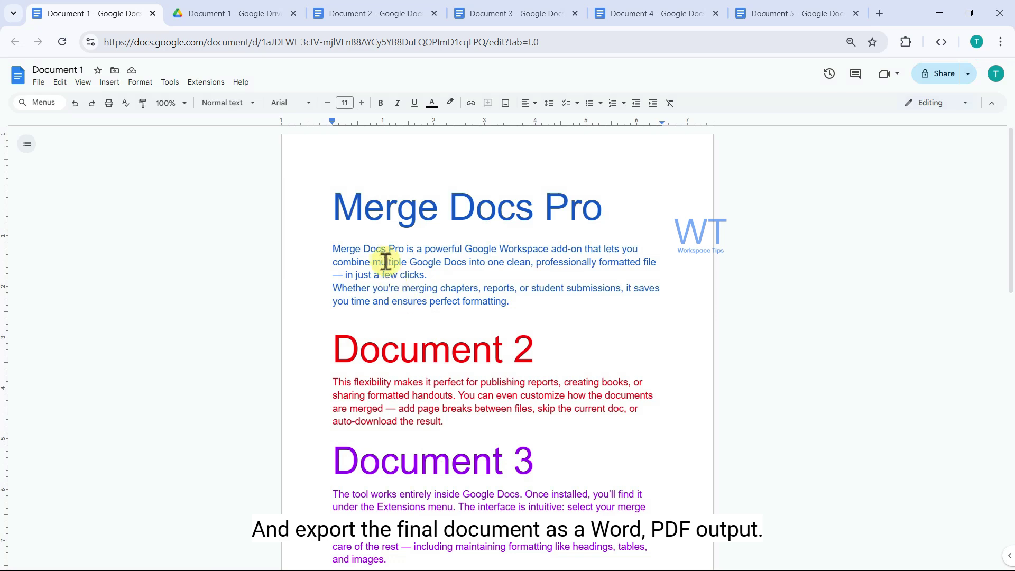
scroll(383, 255, "down", 1)
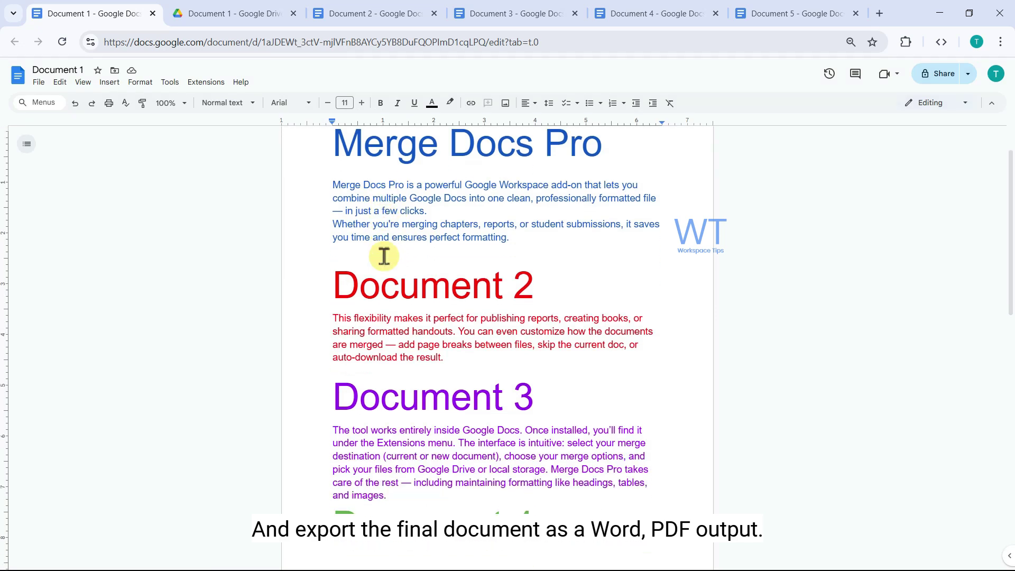
scroll(385, 256, "down", 1)
scroll(383, 255, "down", 1)
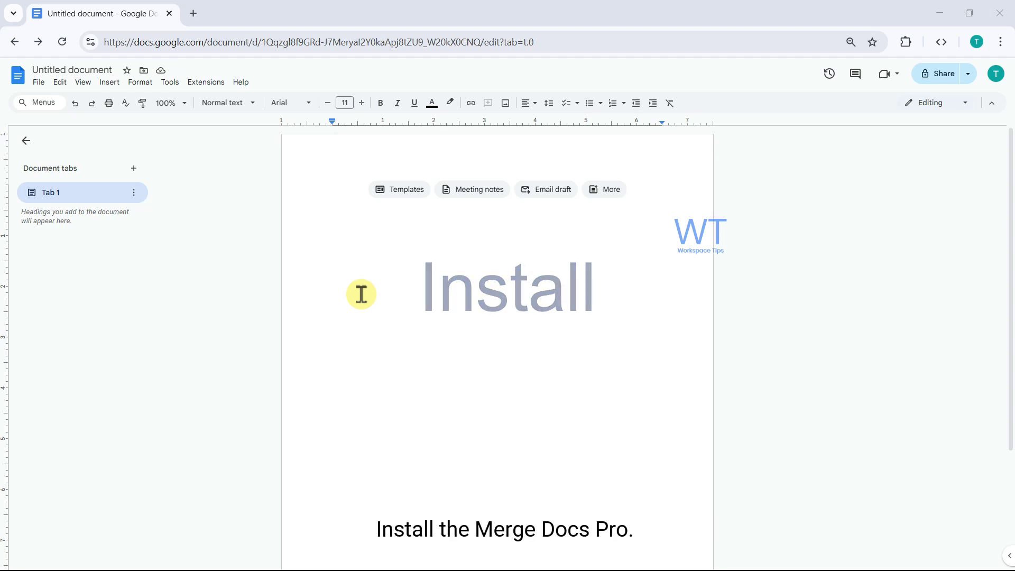
Find the Merge Docs Pro listing in the Google Workspace add-ons marketplace
left_click(203, 89)
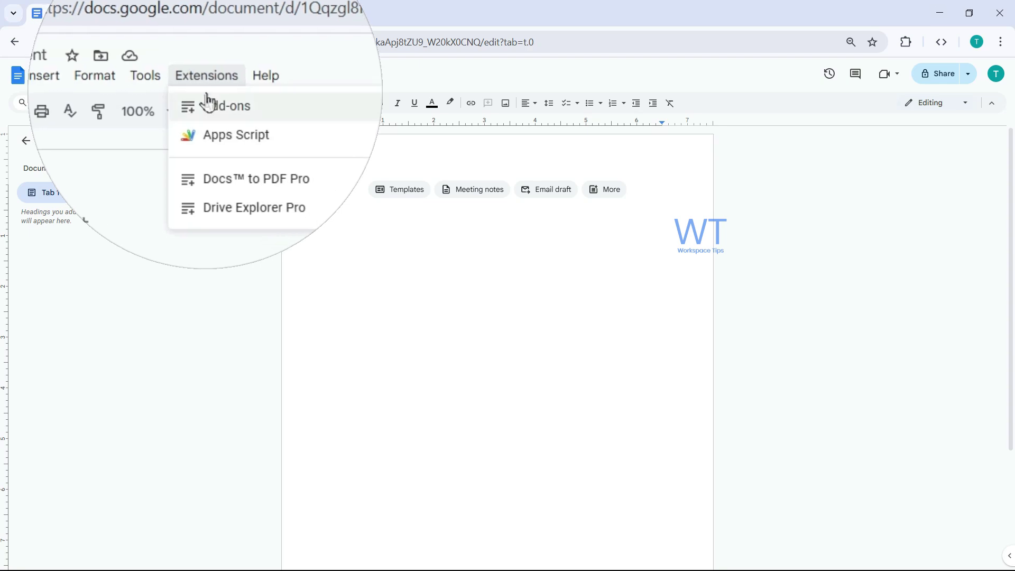
mouse_move(262, 101)
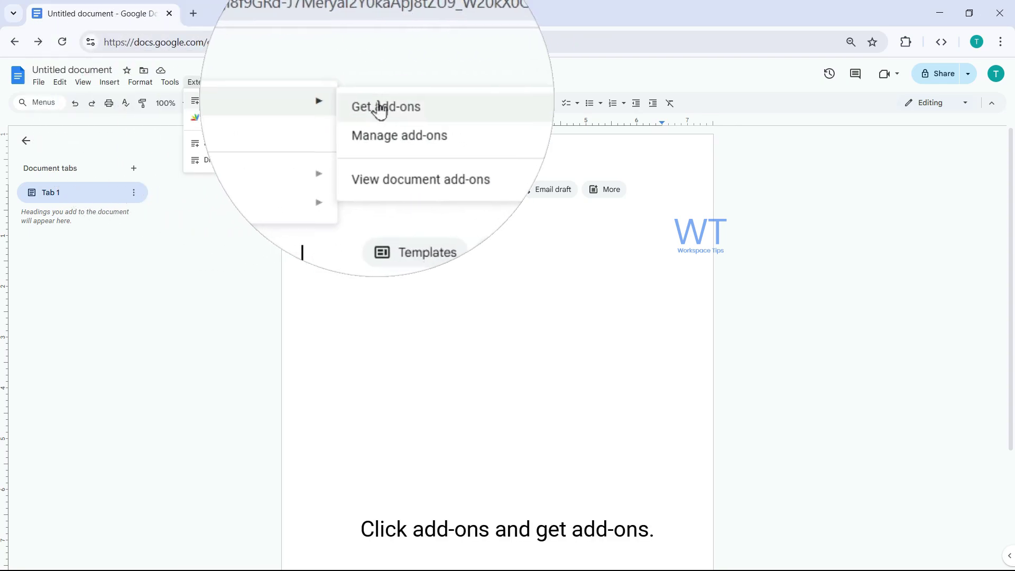
left_click(432, 106)
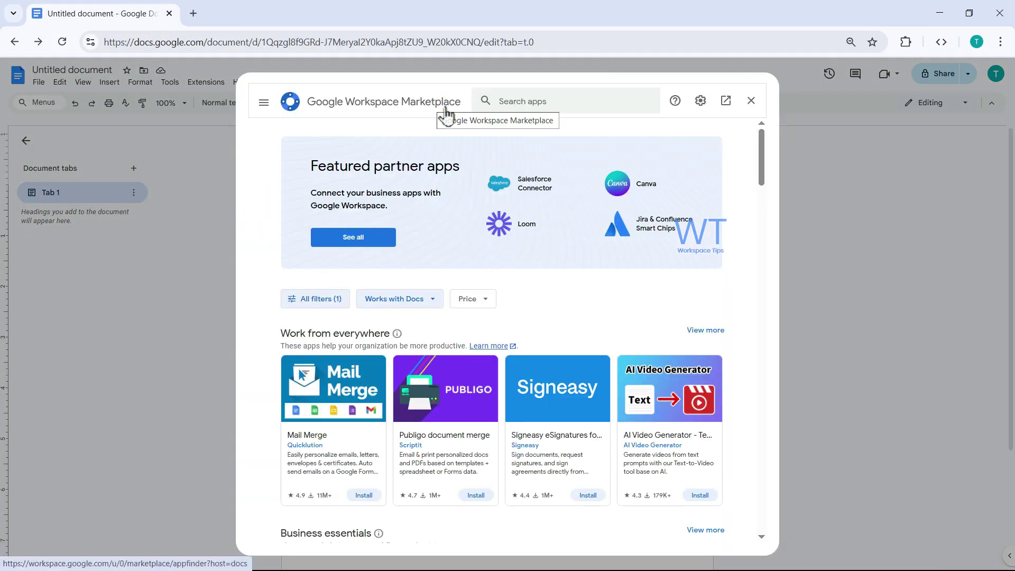
left_click(635, 102)
type("Merg")
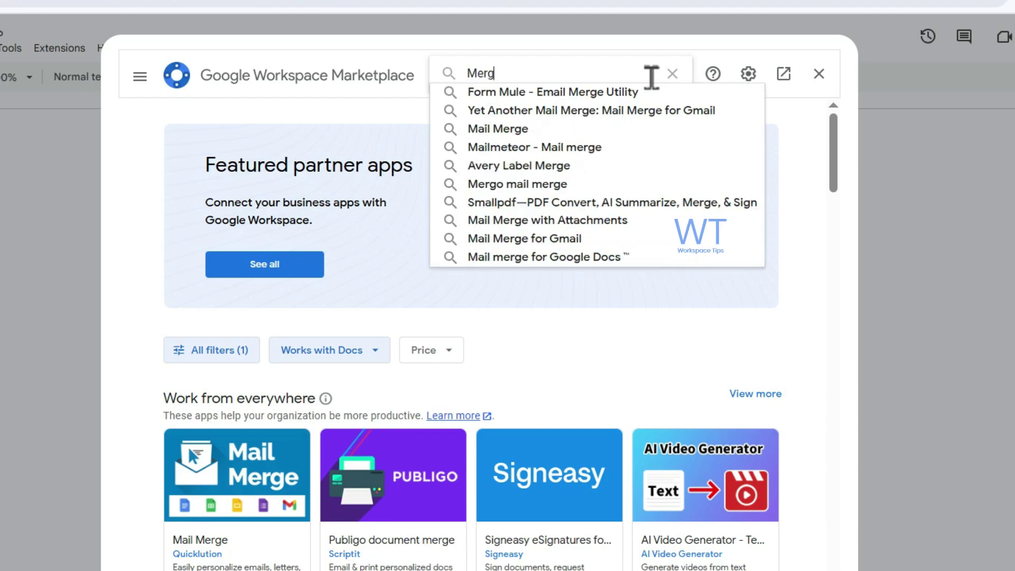
type("e Docs Pro")
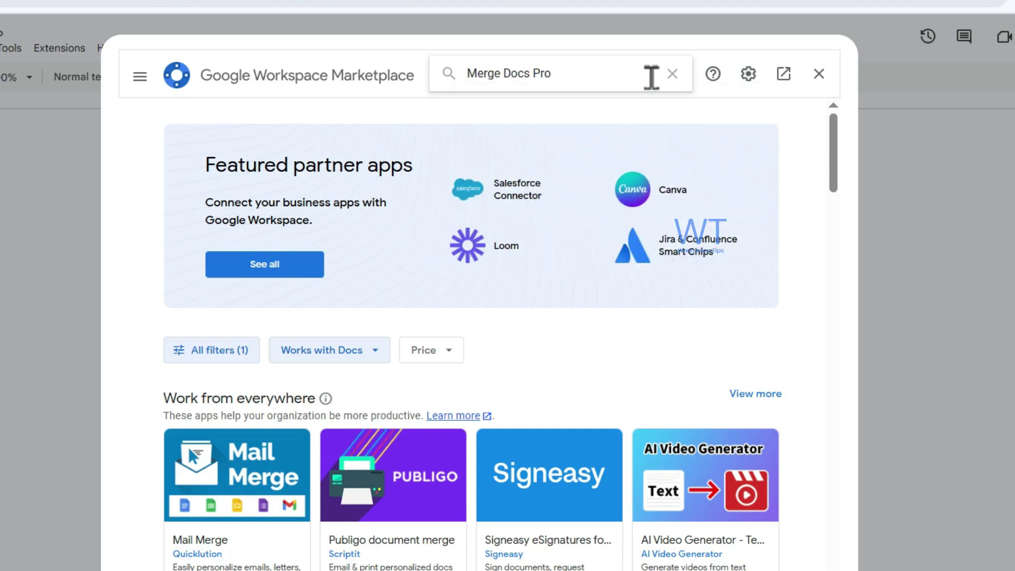
key("Return")
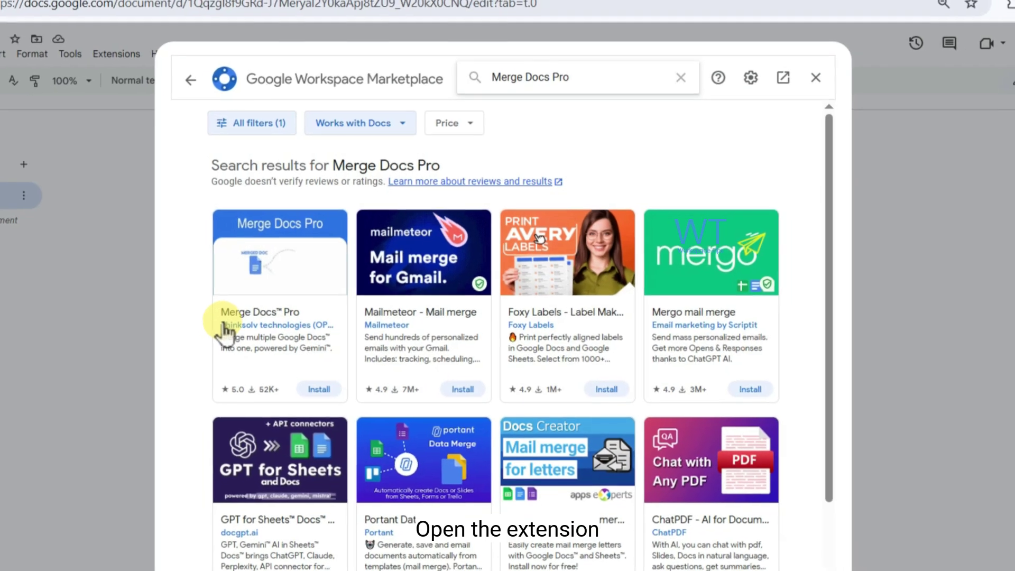
left_click(285, 313)
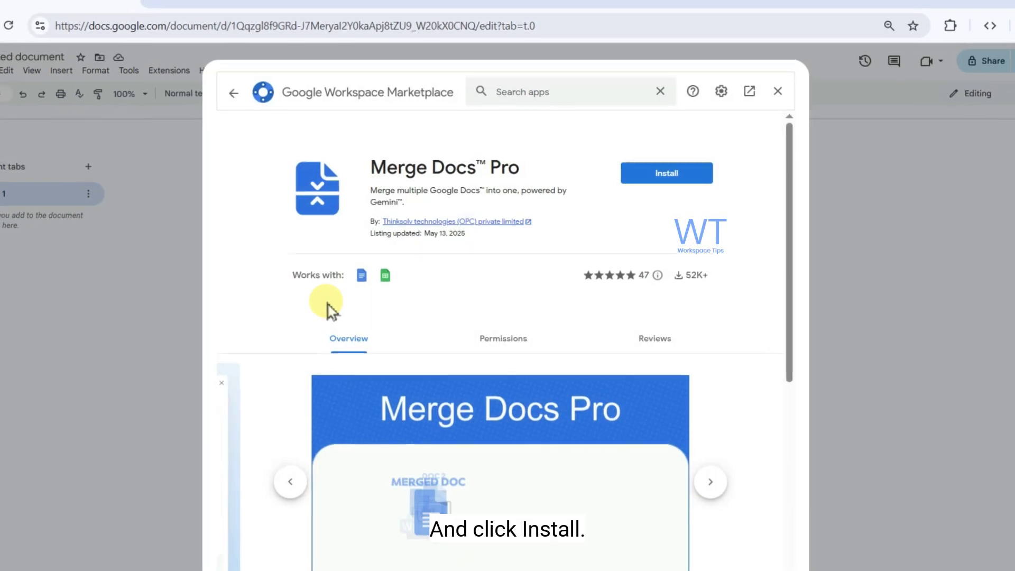
Install Merge Docs Pro with the chosen account and allow its requested permissions
left_click(658, 184)
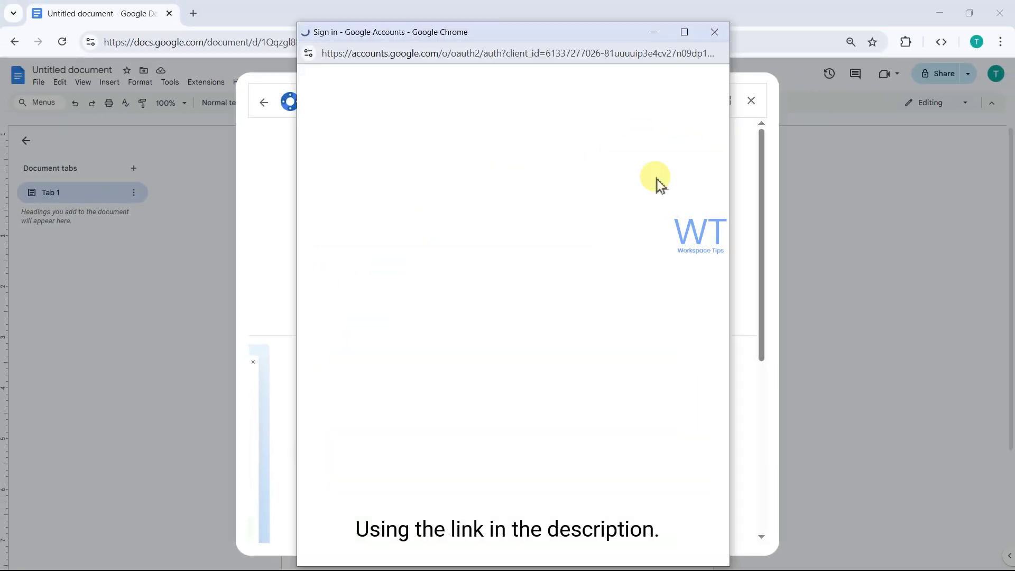
left_click(583, 314)
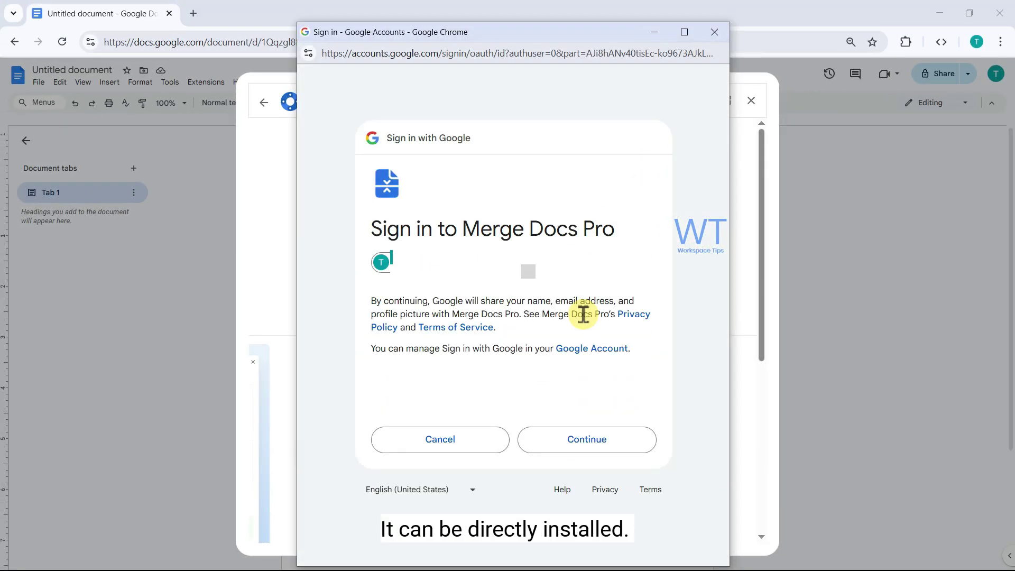
left_click(545, 433)
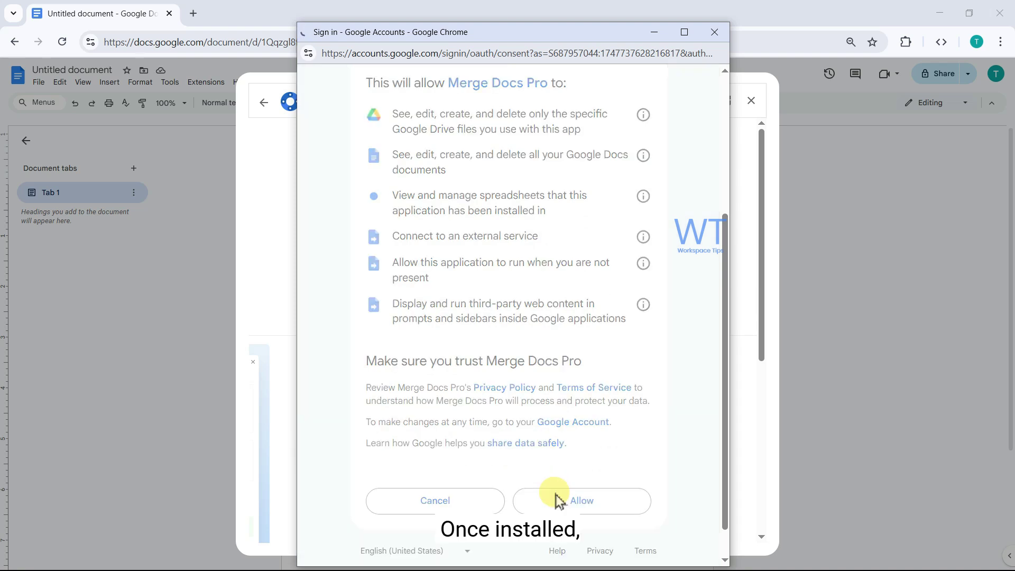
left_click(751, 101)
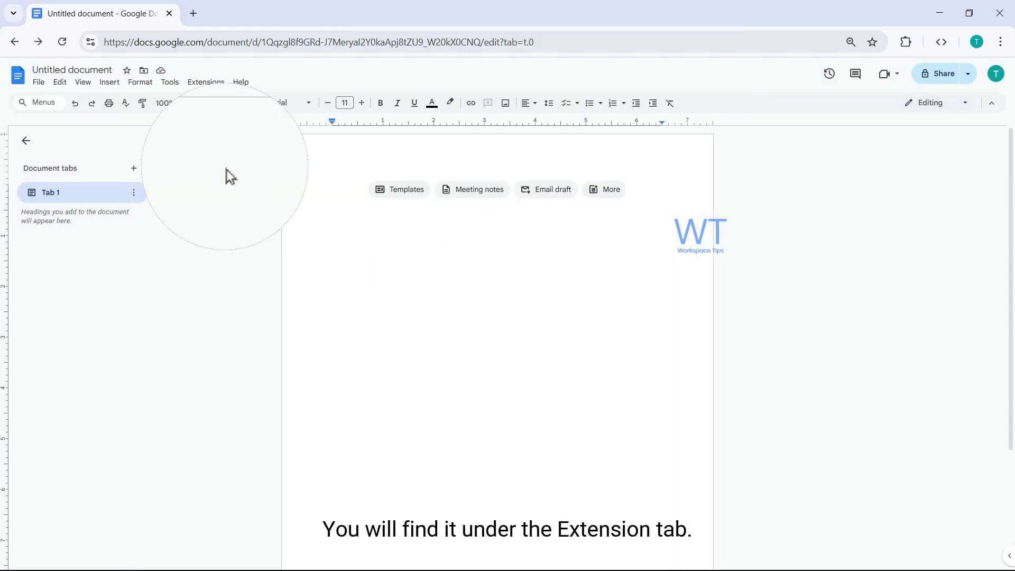
left_click(209, 83)
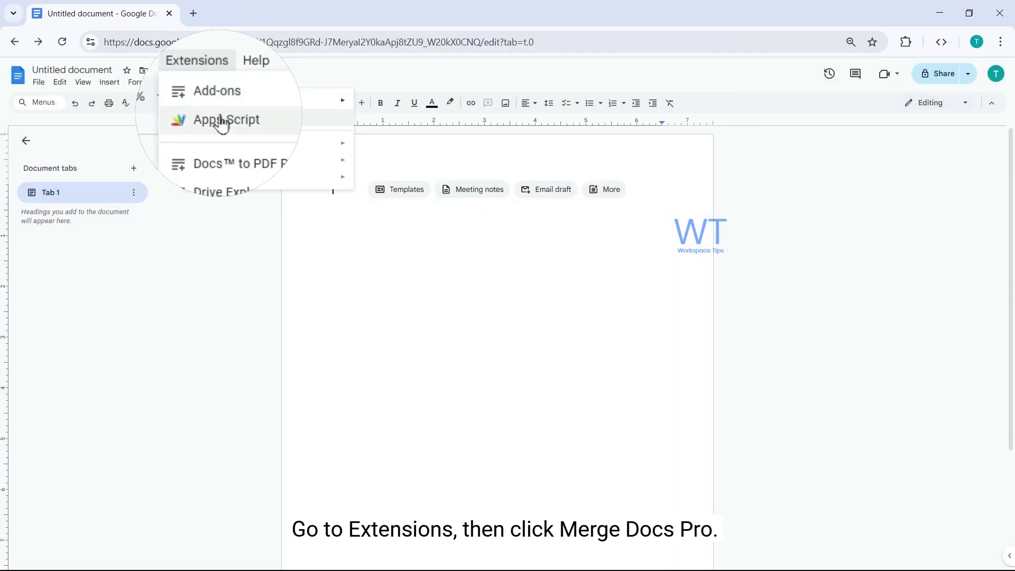
mouse_move(236, 176)
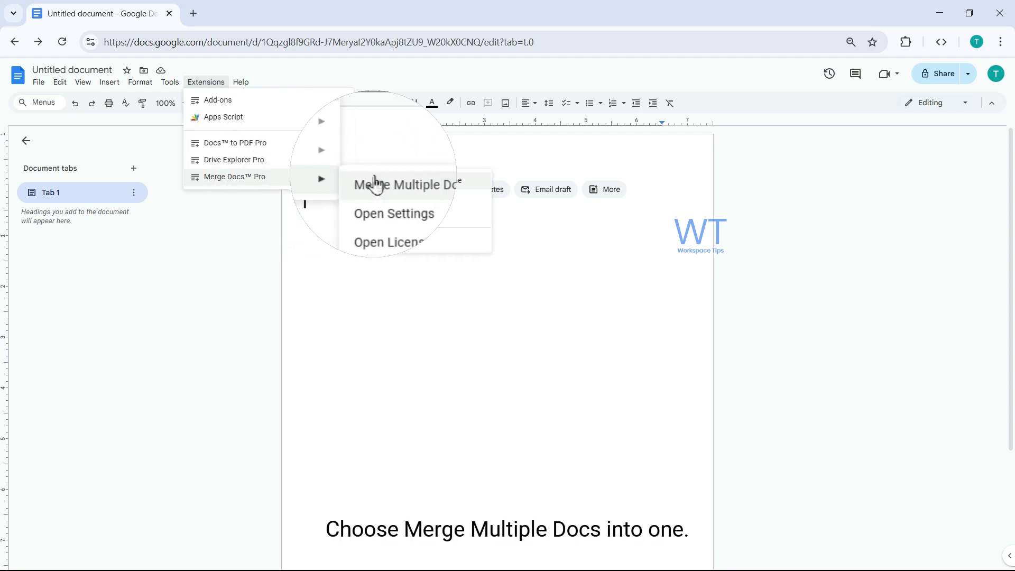
left_click(464, 182)
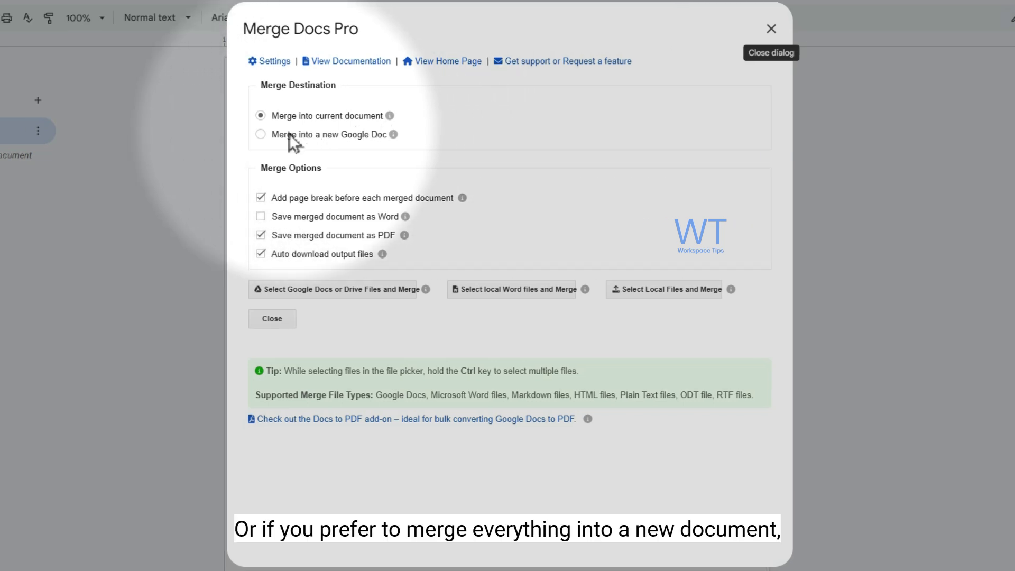
left_click(263, 135)
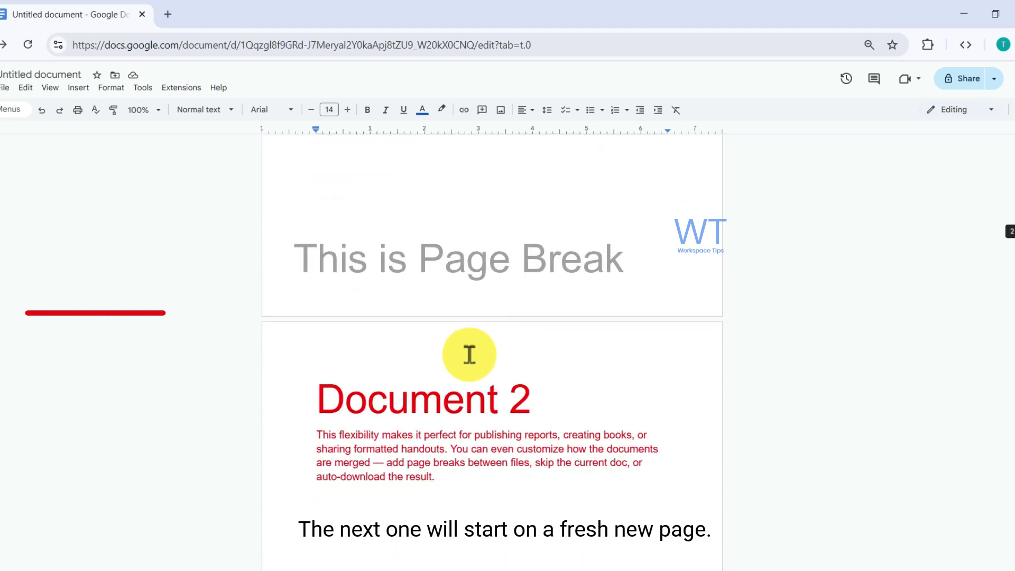
Place the cursor at the Document 2 heading and enable 'Save merged document as Word'
left_click(303, 408)
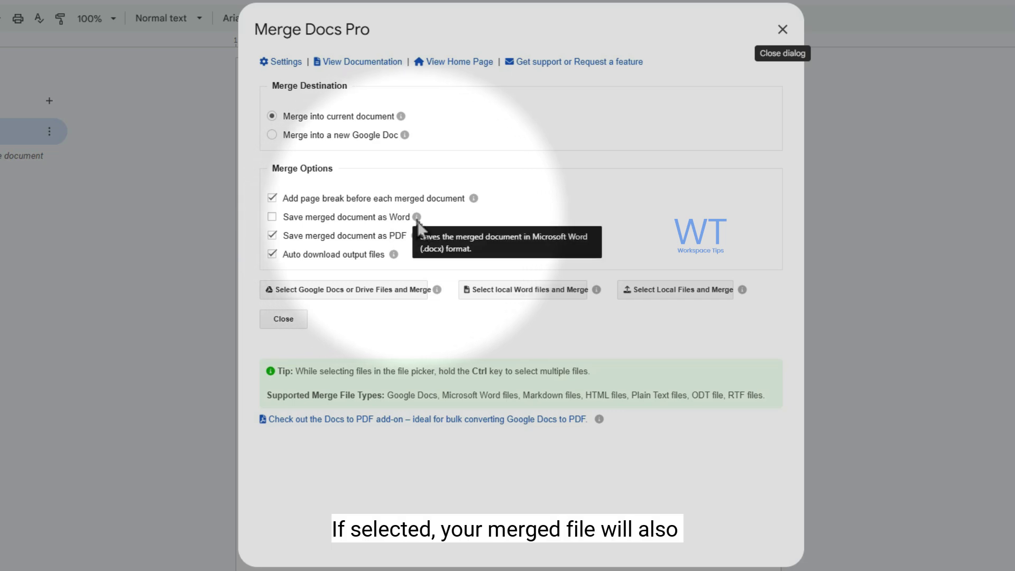
left_click(272, 217)
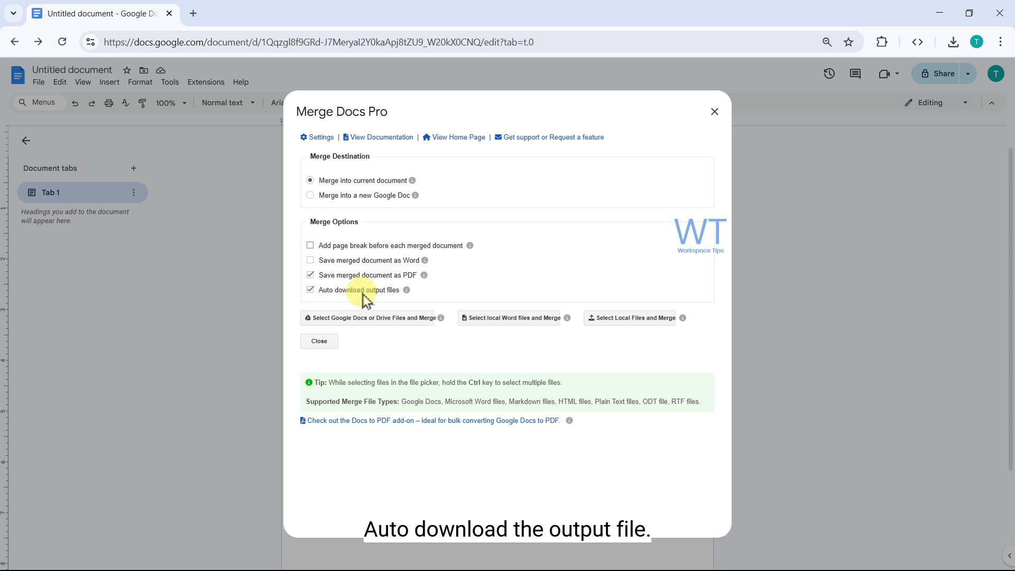
Open the Drive file picker via 'Select Google Docs or Drive Files and Merge'
left_click(363, 318)
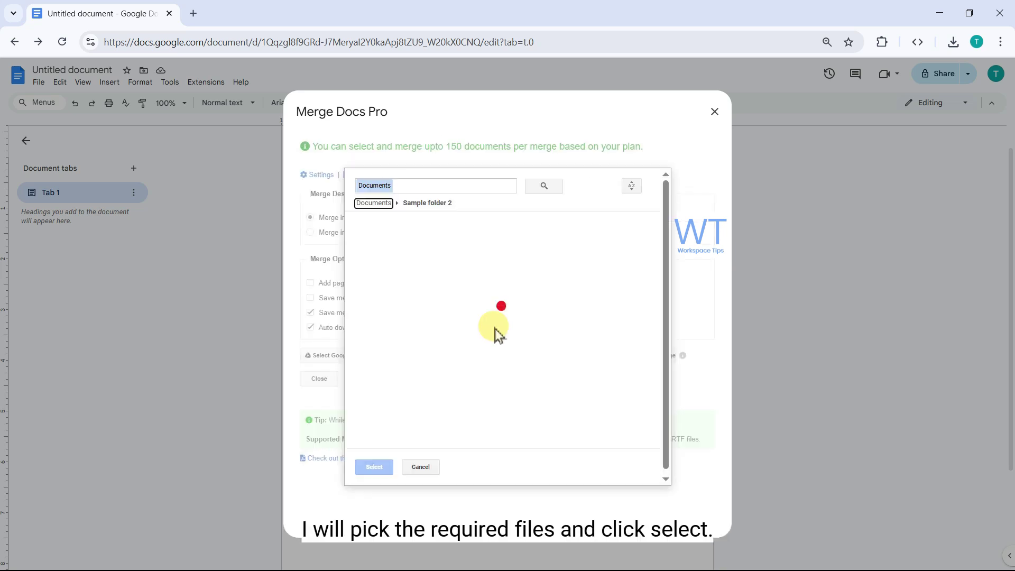
Pick Documents 1–5 in the Drive picker, merge them, and close Merge Docs Pro
left_click(488, 253)
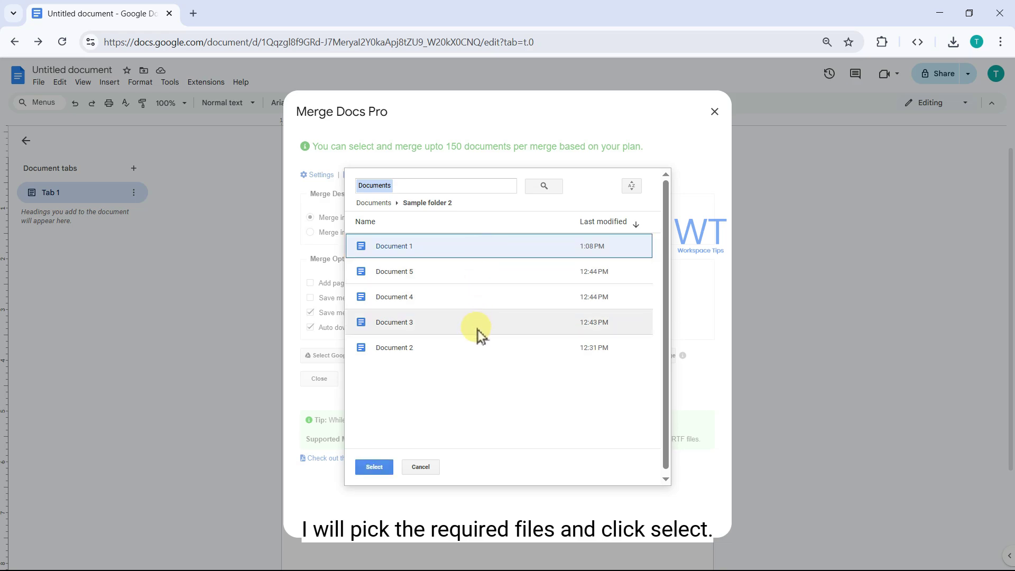
left_click(476, 346, "ctrl")
left_click(476, 323, "ctrl")
left_click(477, 306, "ctrl")
left_click(476, 277, "ctrl")
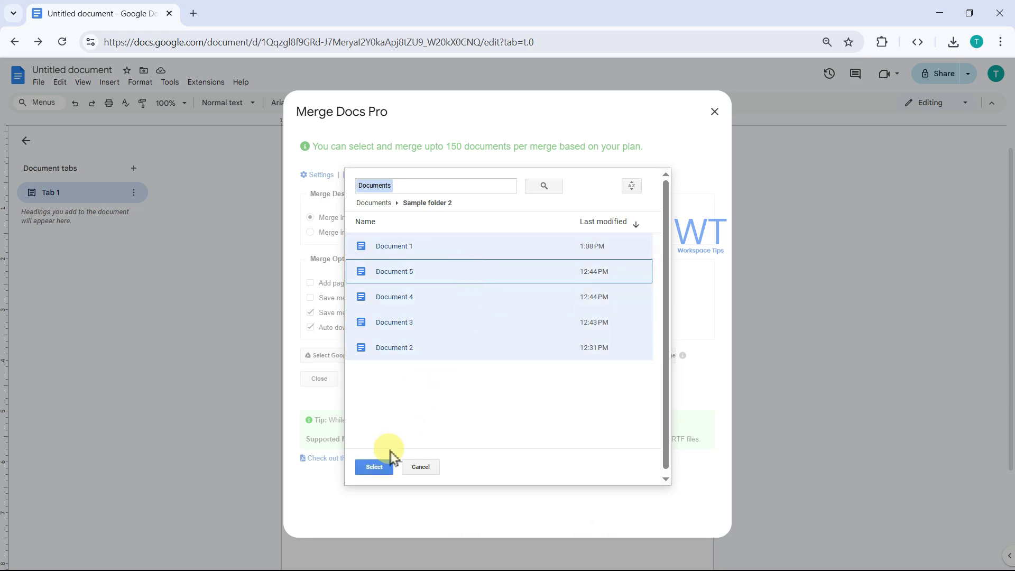
left_click(714, 112)
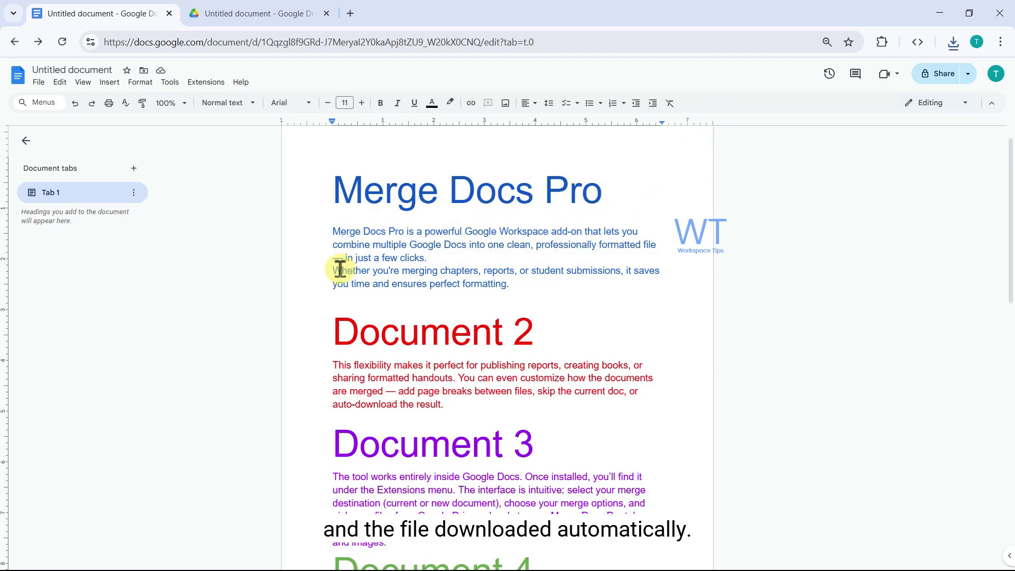
scroll(583, 325, "up", 1)
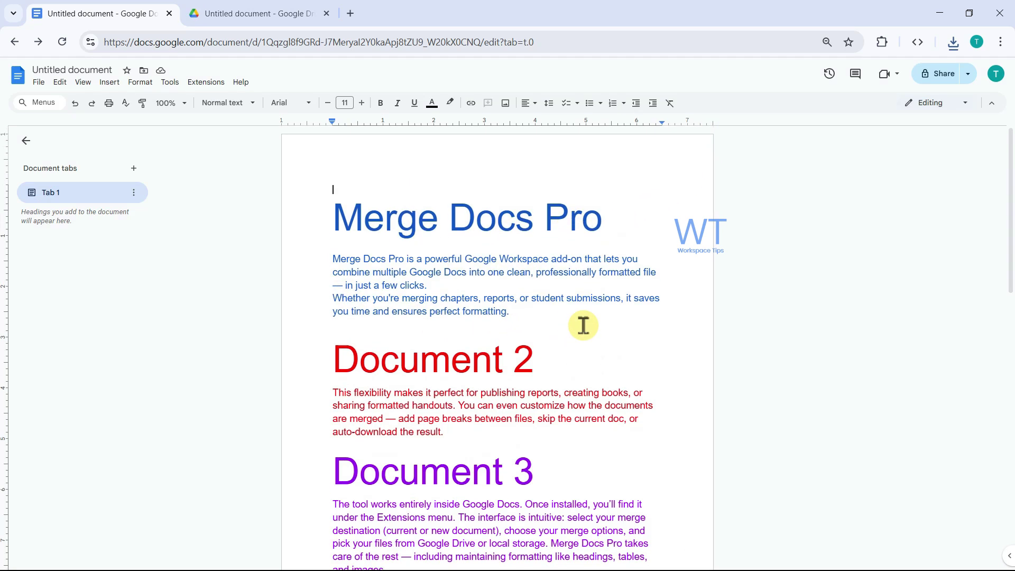
Switch to the browser tab showing the merged PDF in Google Drive
left_click(262, 16)
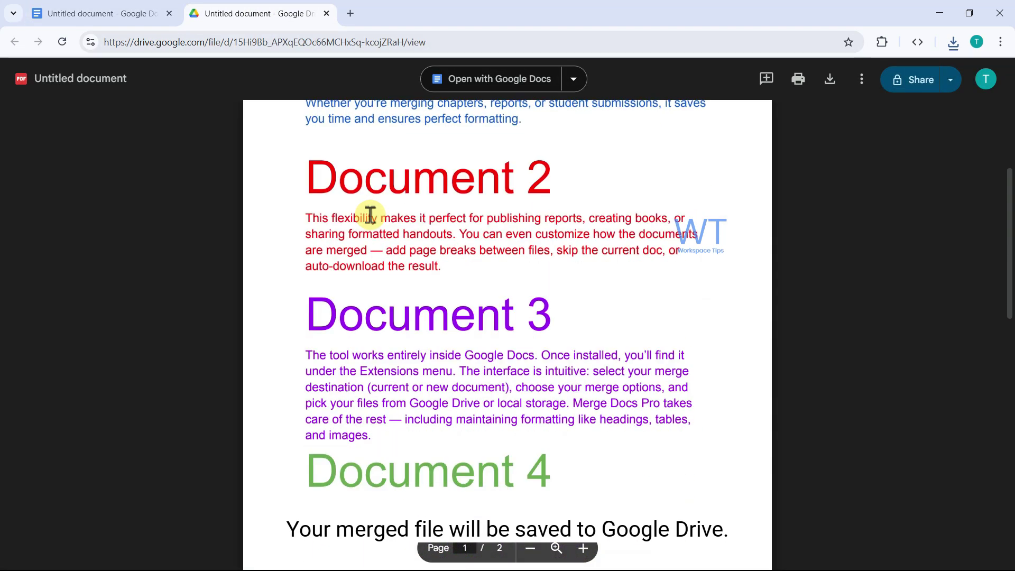
scroll(371, 214, "down", 3)
scroll(371, 215, "down", 2)
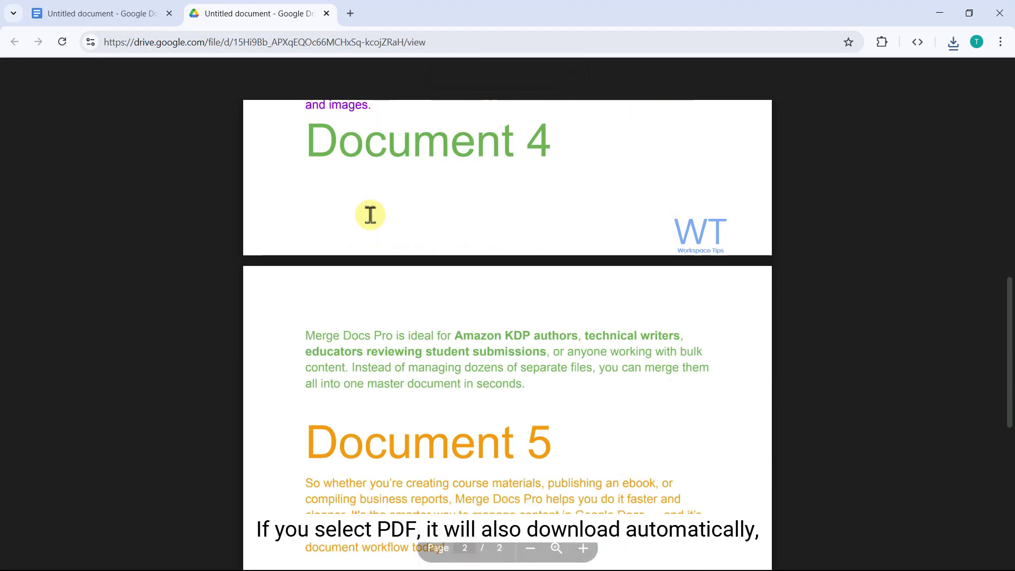
scroll(370, 215, "down", 2)
scroll(370, 215, "down", 1)
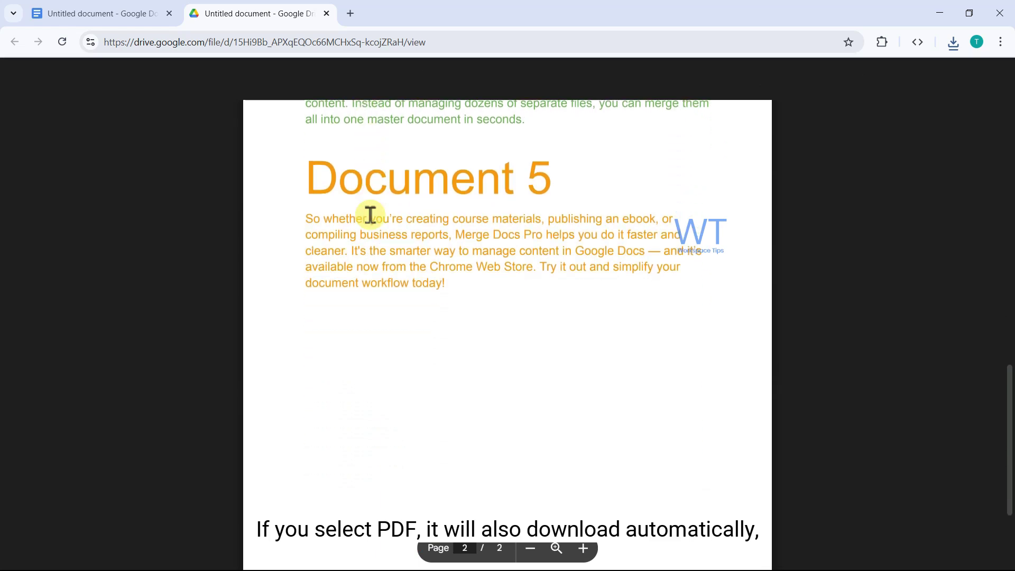
scroll(370, 215, "up", 3)
scroll(371, 215, "up", 1)
scroll(371, 214, "up", 2)
scroll(370, 215, "up", 2)
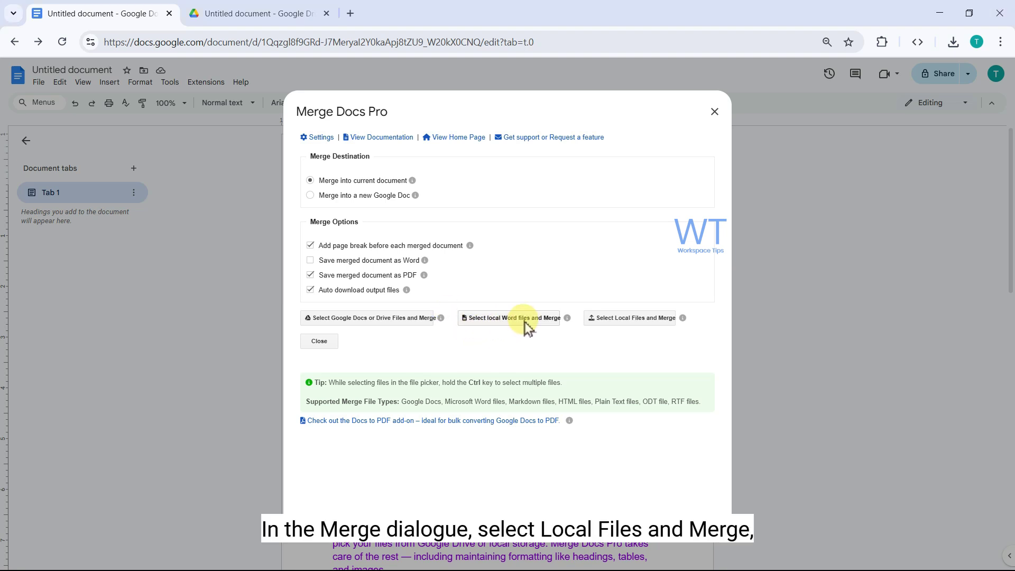
Merge the local Word files sample doc 2 through sample doc 6, then close the add-on
left_click(525, 321)
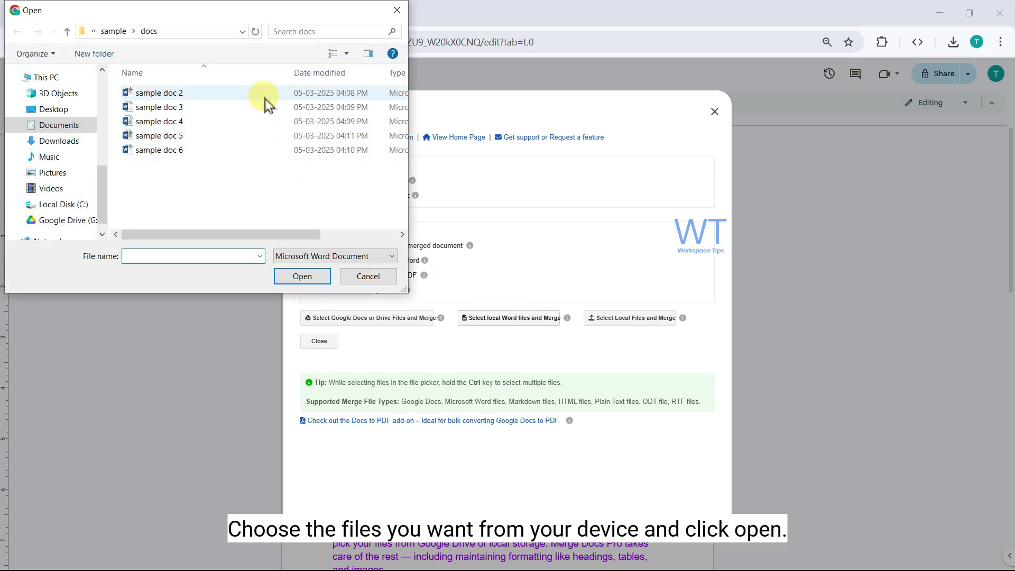
left_click_drag(279, 88, 283, 241)
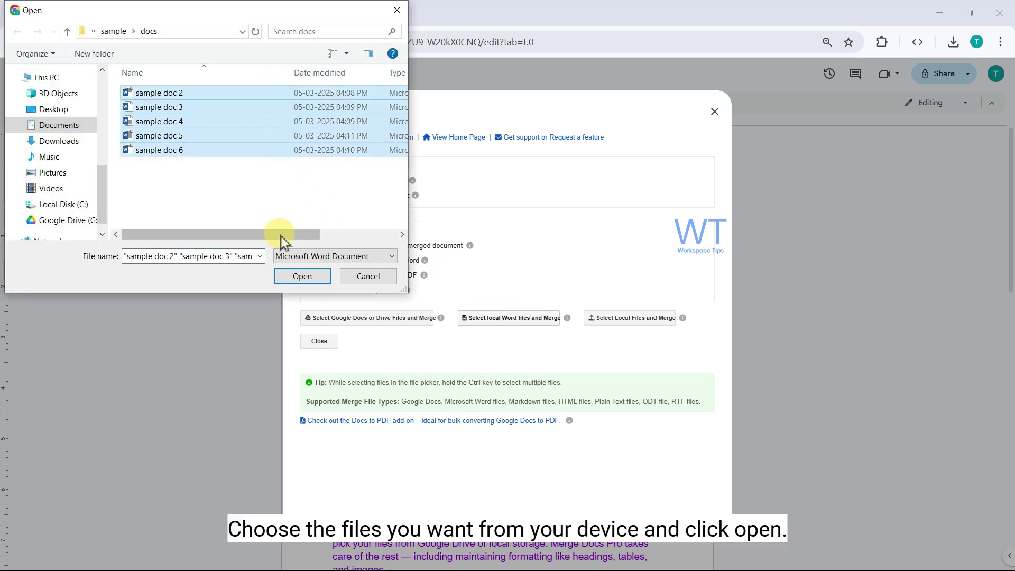
left_click(301, 278)
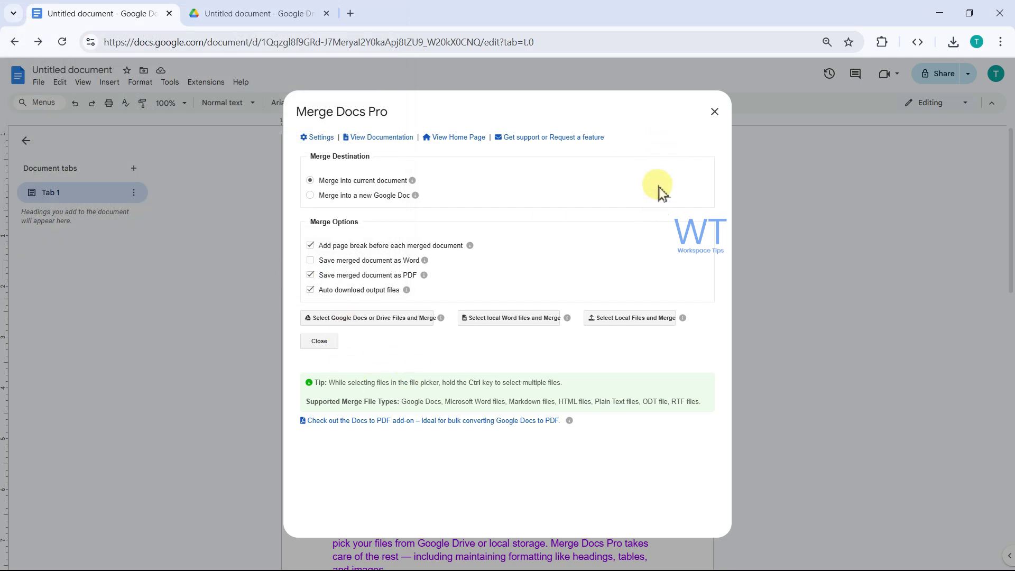
left_click(714, 112)
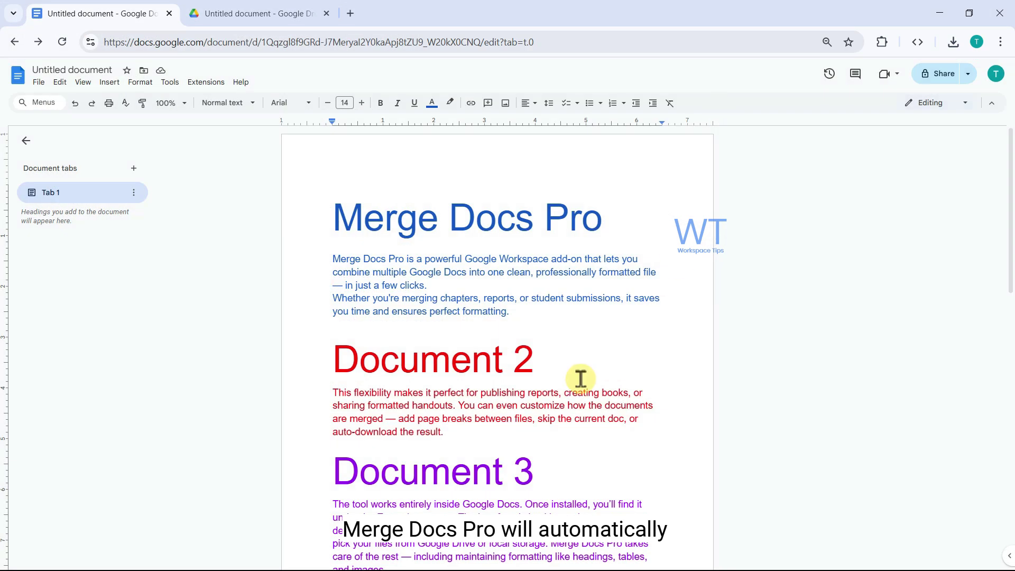
scroll(577, 380, "down", 3)
scroll(577, 380, "down", 5)
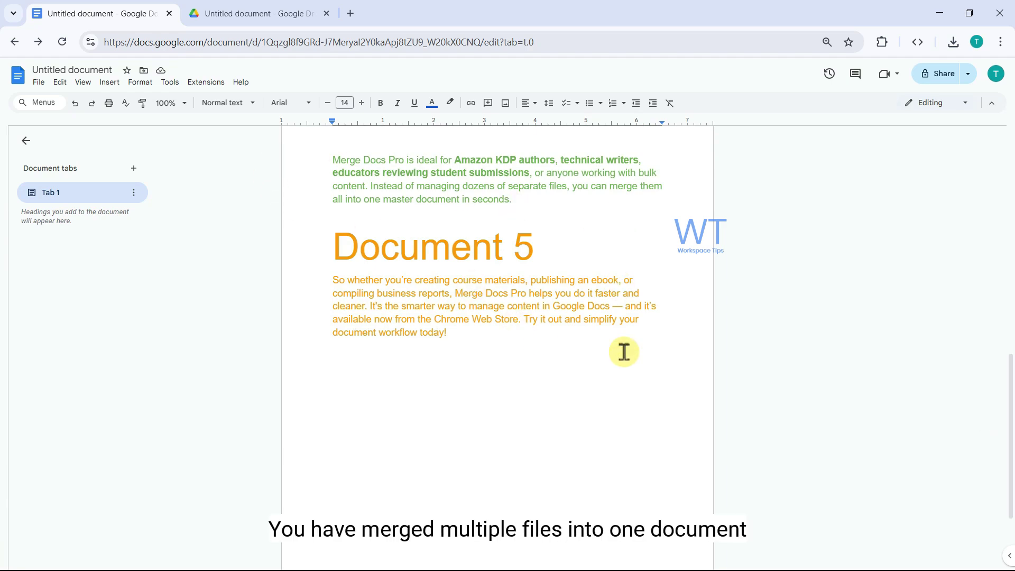
scroll(625, 351, "up", 4)
scroll(624, 351, "up", 1)
scroll(624, 351, "up", 3)
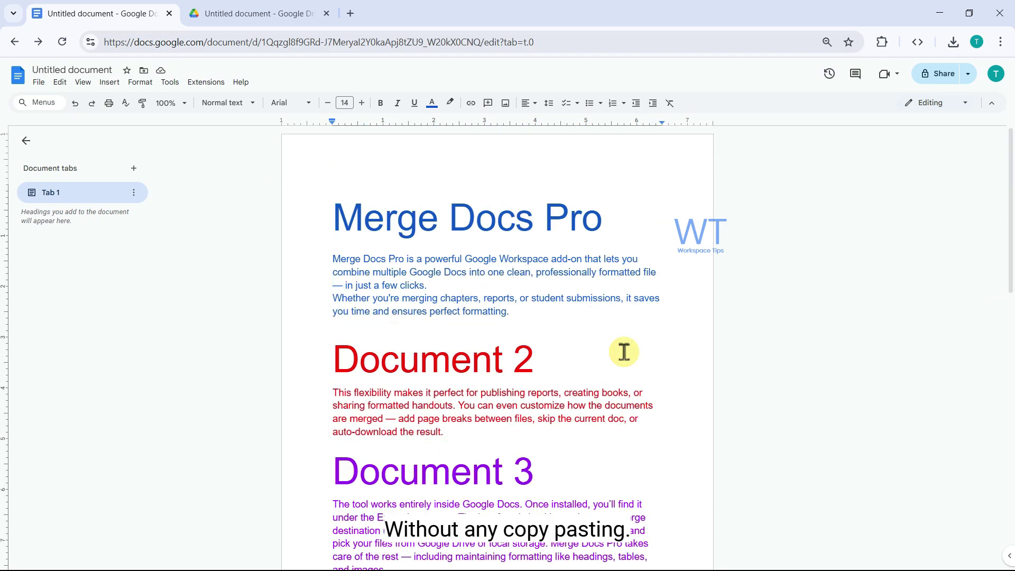